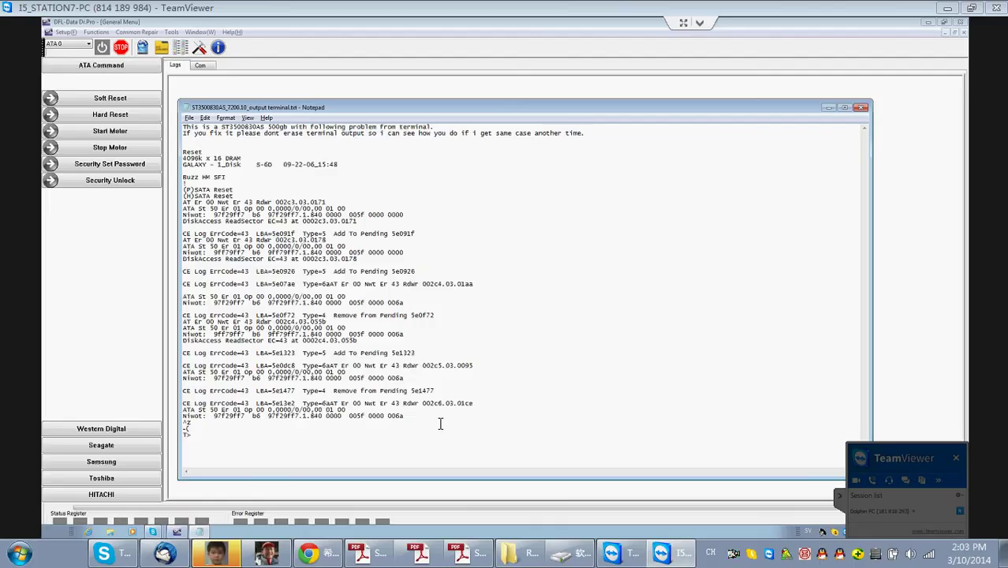
# Examine the saved ST3500830AS terminal output in the text file and return to the DFL-Data Dr.Pro window
pyautogui.click(283, 303)
pyautogui.hotkey('shift', 'End')
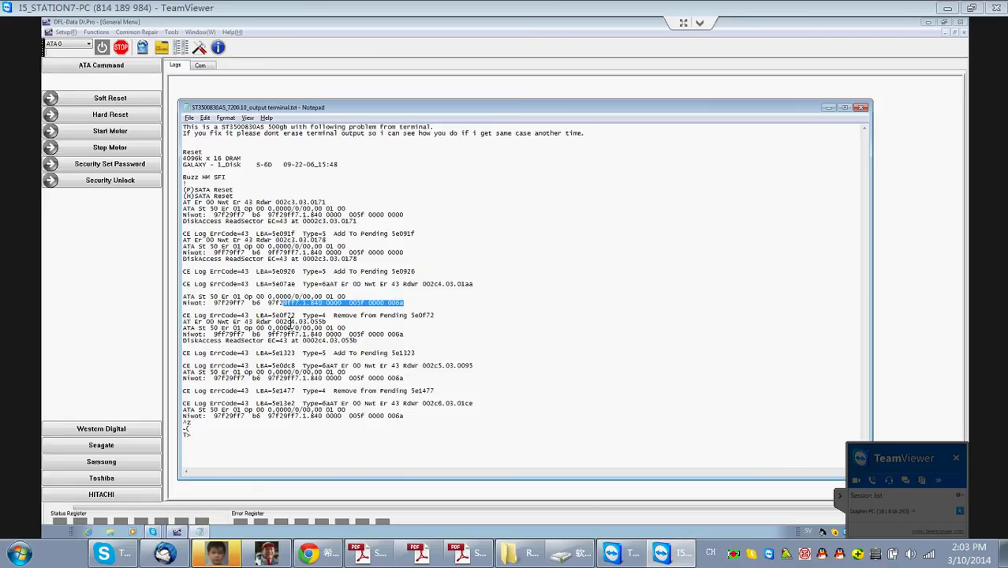
pyautogui.click(168, 300)
pyautogui.click(244, 292)
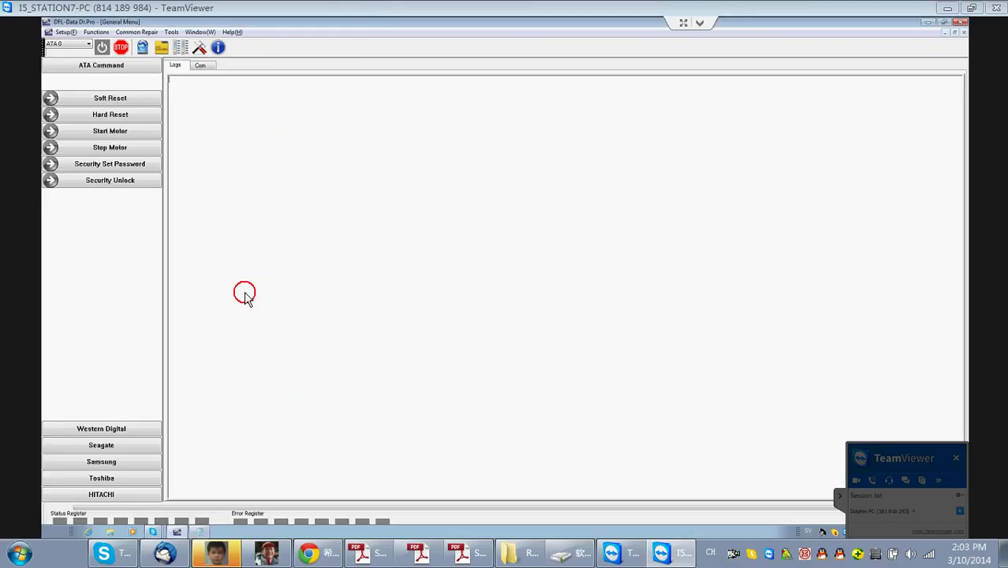
# Power on the drive on ATA 0 and open its COM port terminal, acknowledging the COM assistant notice
pyautogui.click(102, 48)
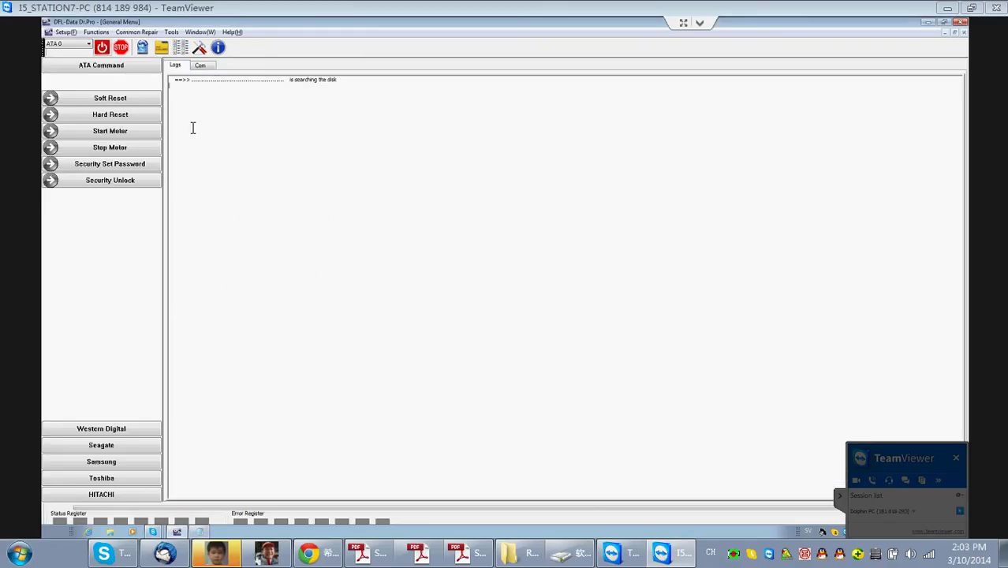
pyautogui.click(201, 65)
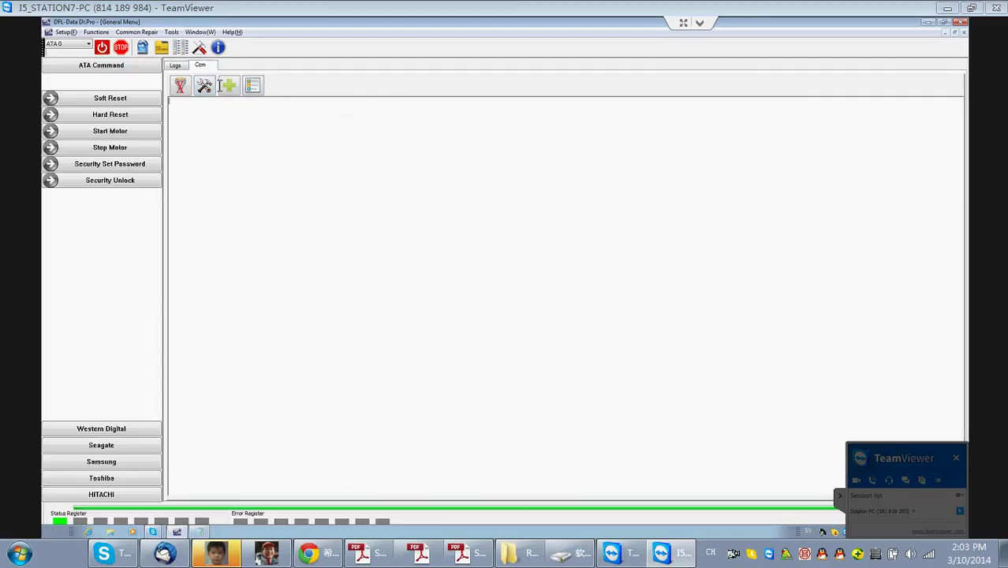
pyautogui.click(187, 85)
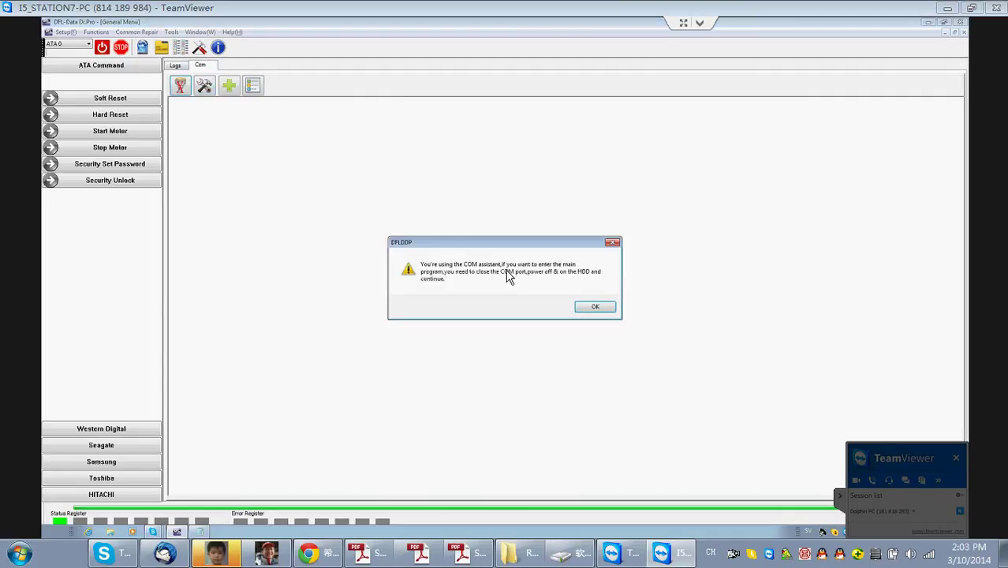
pyautogui.click(590, 306)
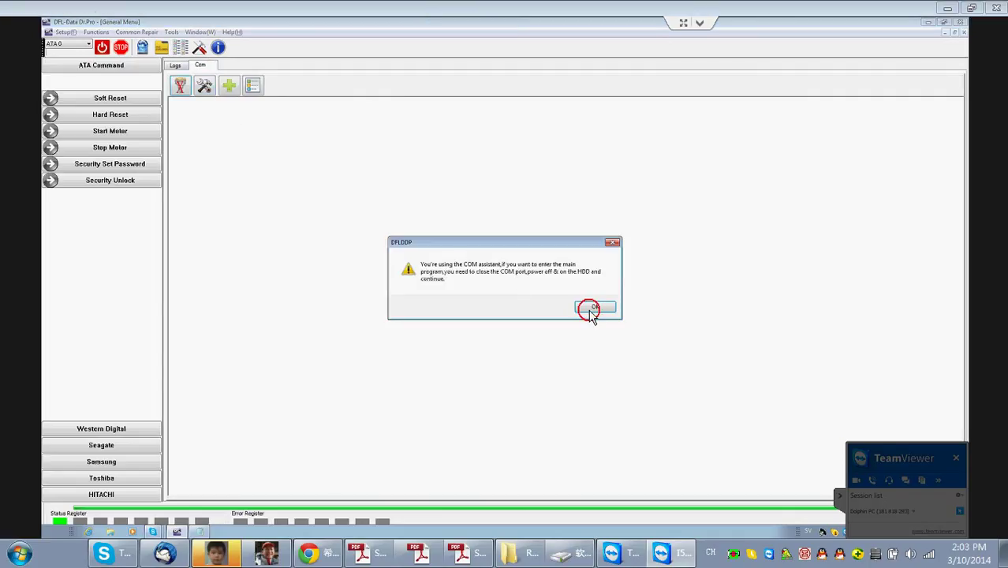
pyautogui.click(382, 255)
pyautogui.click(427, 241)
pyautogui.write('HM SFI')
pyautogui.press('Return')
pyautogui.click(442, 235)
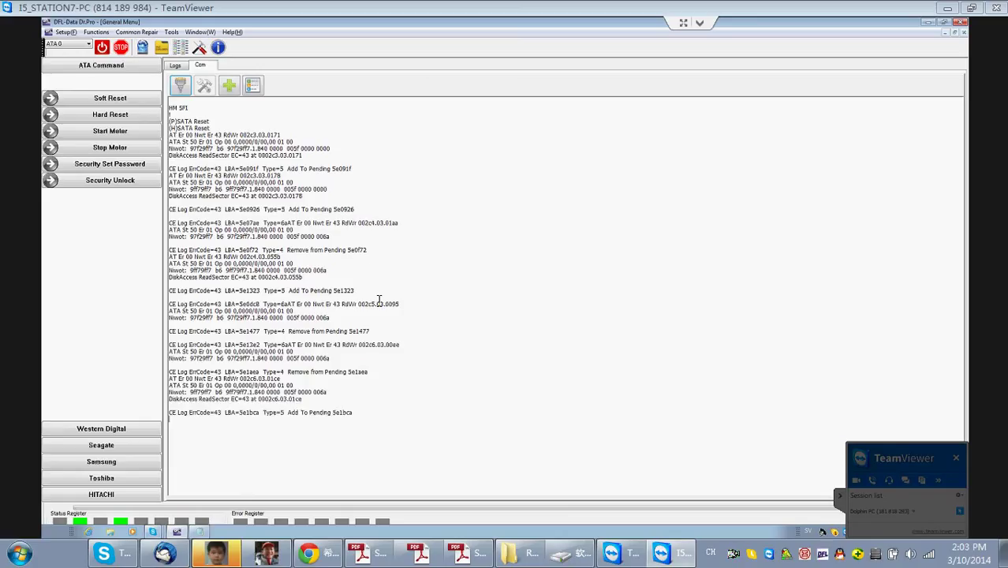
# Interrupt the drive's terminal output to reach the T> prompt and run the T4E test
pyautogui.click(225, 458)
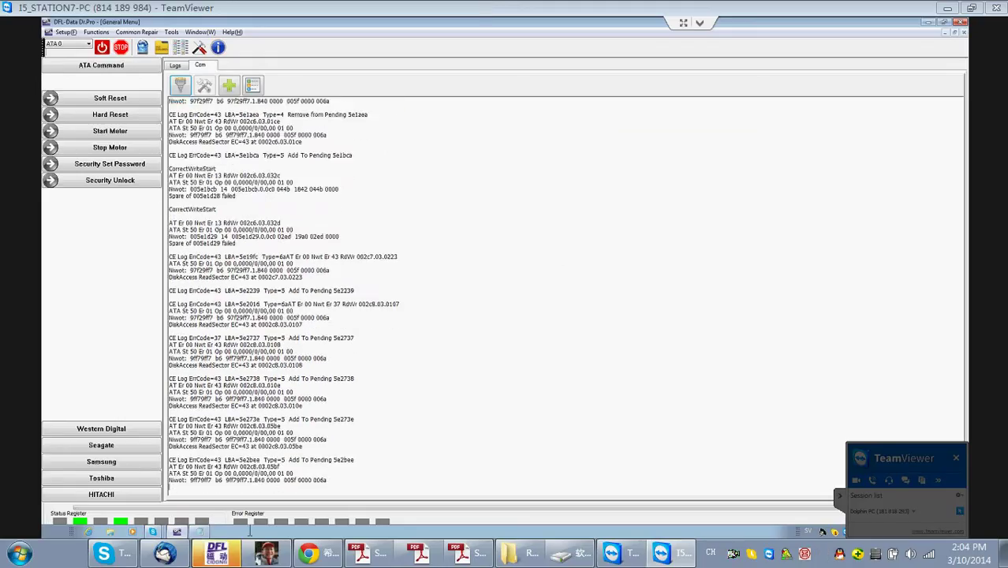
pyautogui.hotkey('ctrl', 'z')
pyautogui.hotkey('ctrl', 'z')
pyautogui.hotkey('ctrl', 'z')
pyautogui.hotkey('ctrl', 'z')
pyautogui.hotkey('ctrl', 'z')
pyautogui.hotkey('ctrl', 'z')
pyautogui.hotkey('ctrl', 'z')
pyautogui.hotkey('ctrl', 'z')
pyautogui.hotkey('ctrl', 'z')
pyautogui.hotkey('ctrl', 'z')
pyautogui.hotkey('ctrl', 'z')
pyautogui.hotkey('ctrl', 'z')
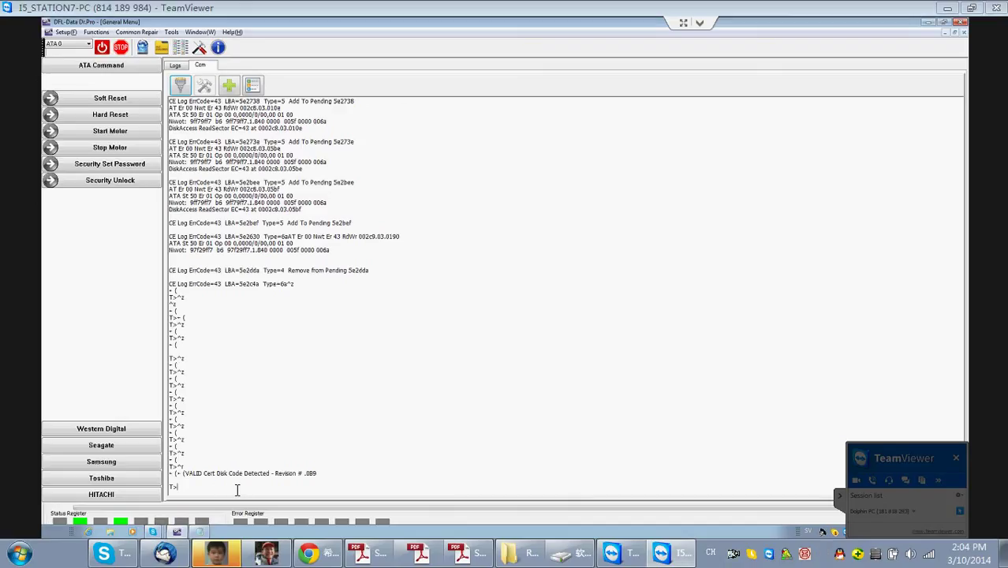
pyautogui.click(699, 22)
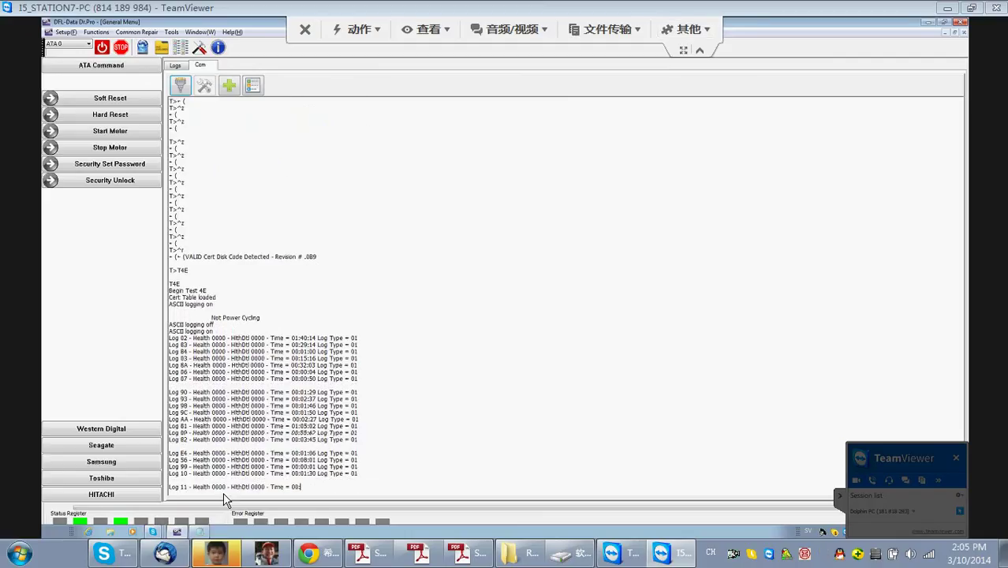
pyautogui.click(700, 50)
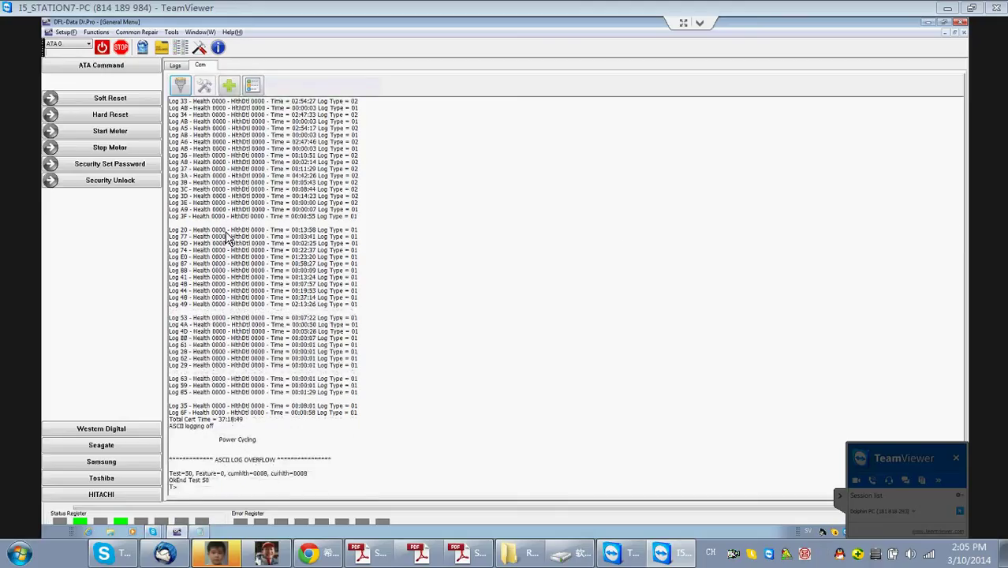
# Power-cycle the drive after the terminal test
pyautogui.click(99, 48)
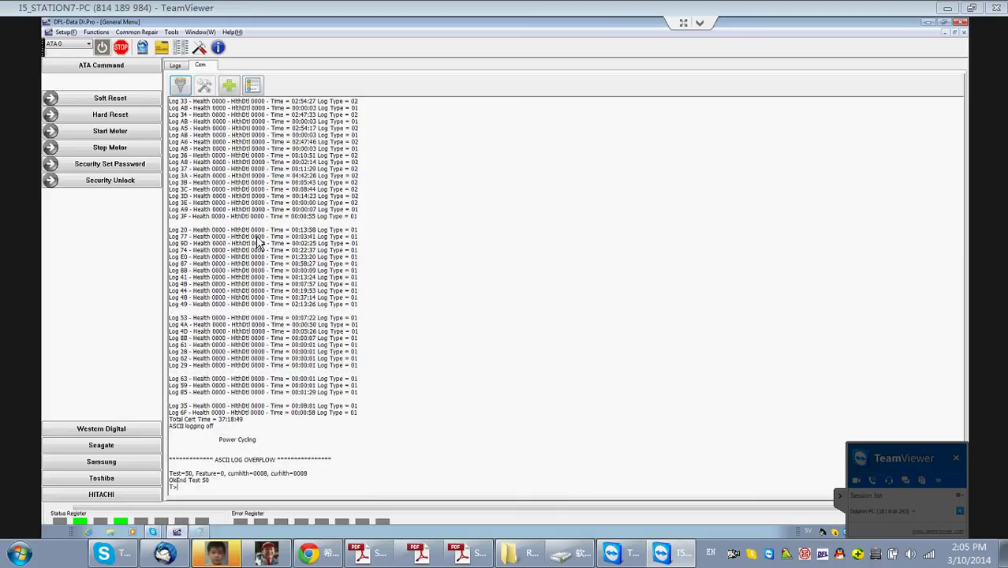
pyautogui.rightClick(281, 236)
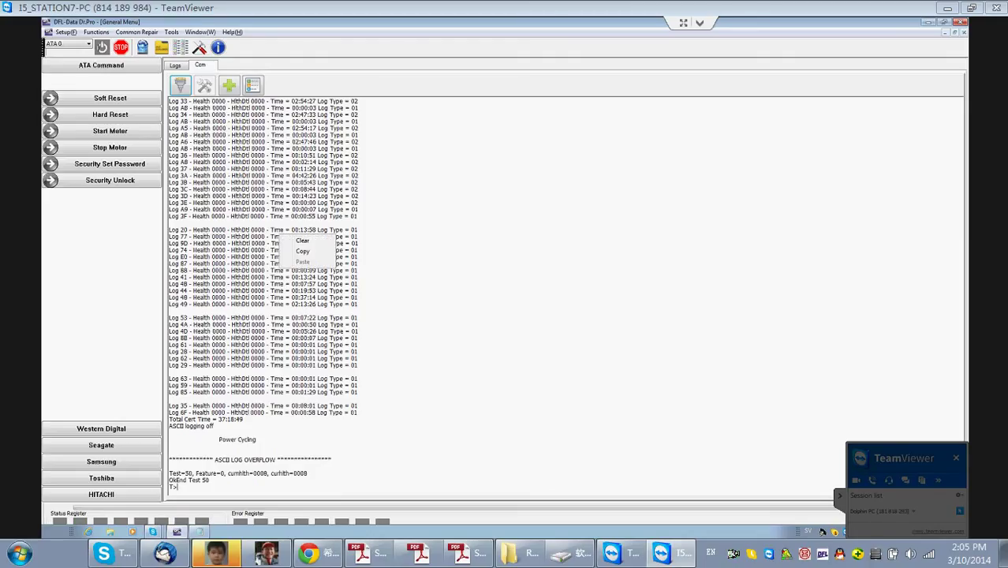
pyautogui.press('Escape')
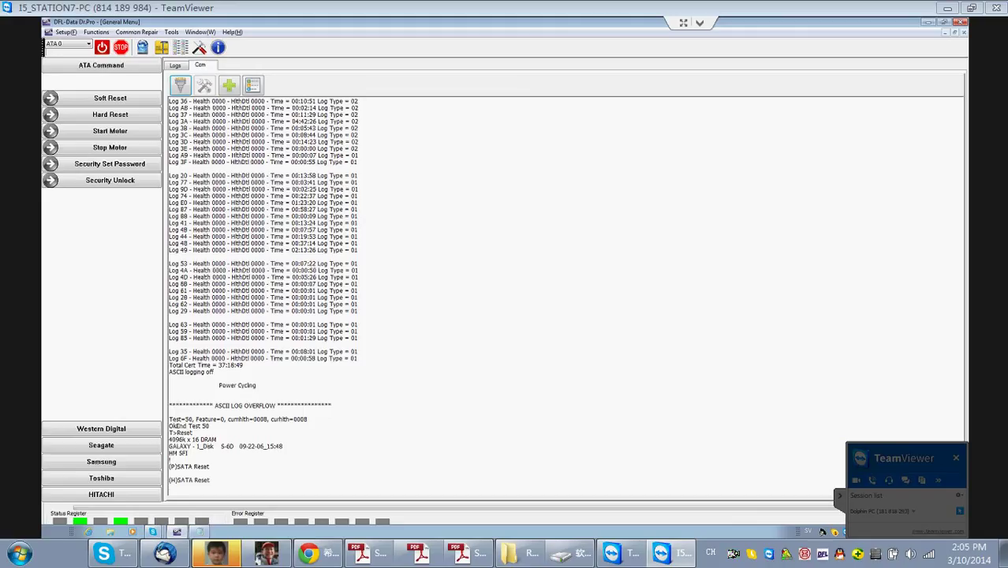
# Create a new data recovery project with ATA 0 as the source disk
pyautogui.click(162, 47)
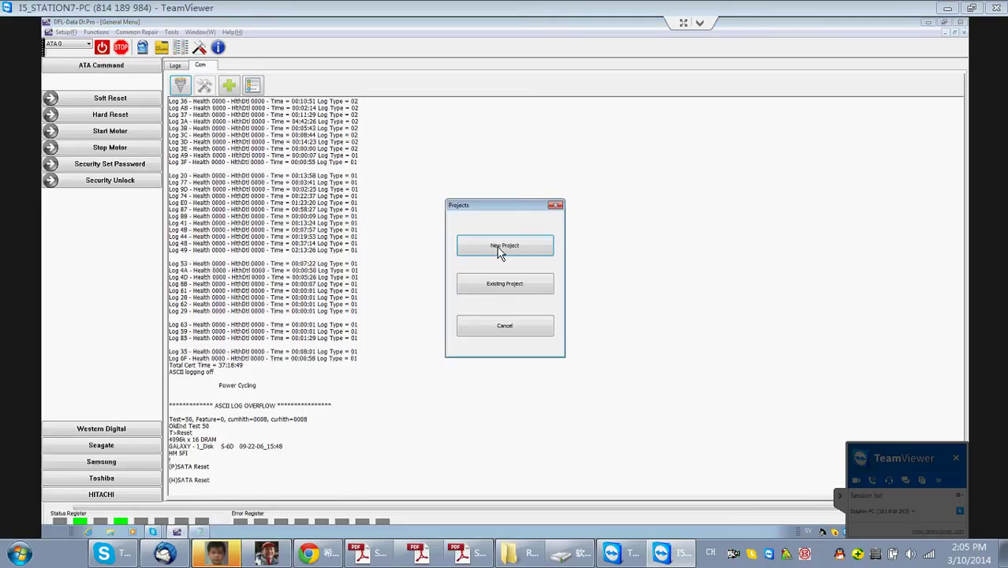
pyautogui.click(500, 247)
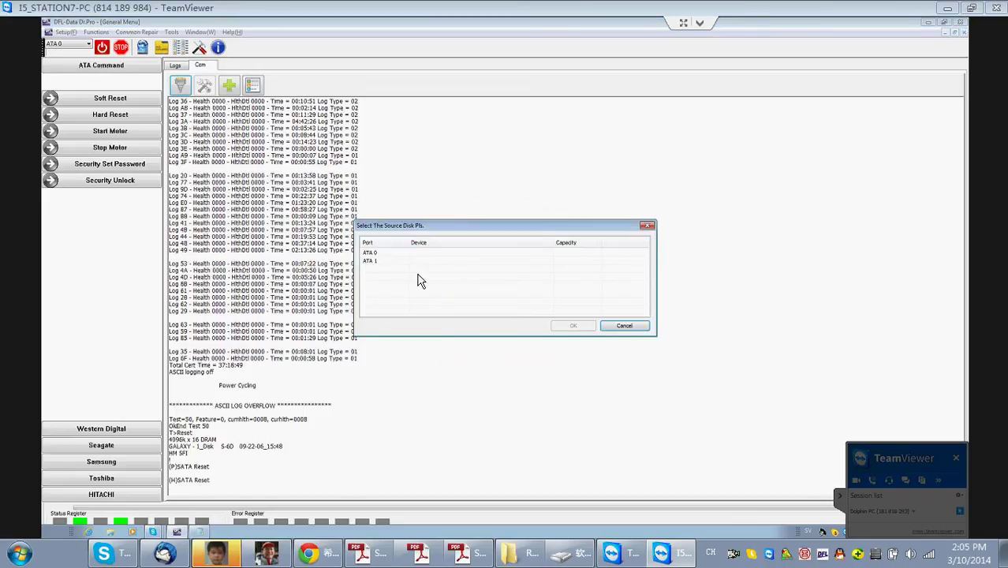
pyautogui.click(394, 252)
pyautogui.click(574, 326)
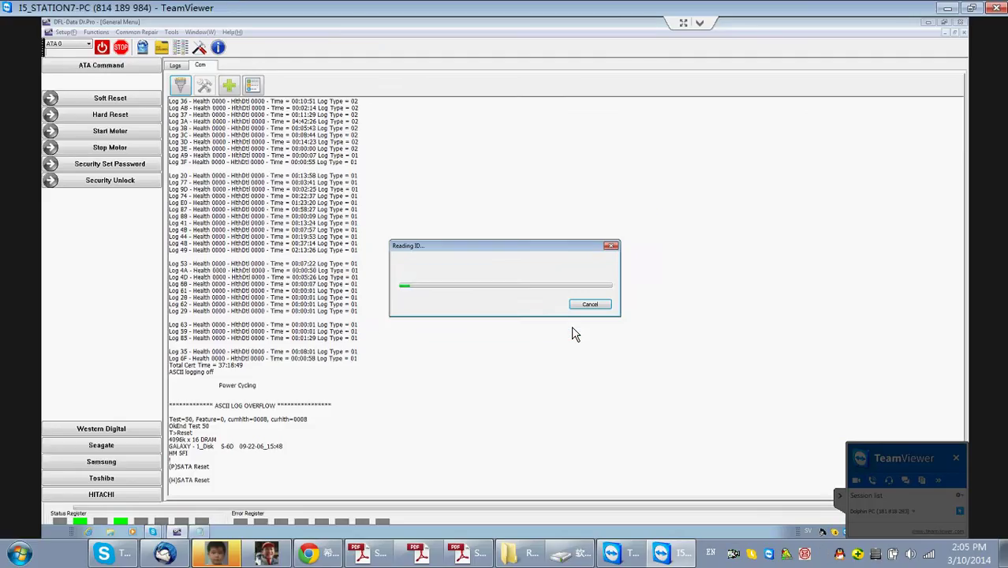
pyautogui.click(575, 314)
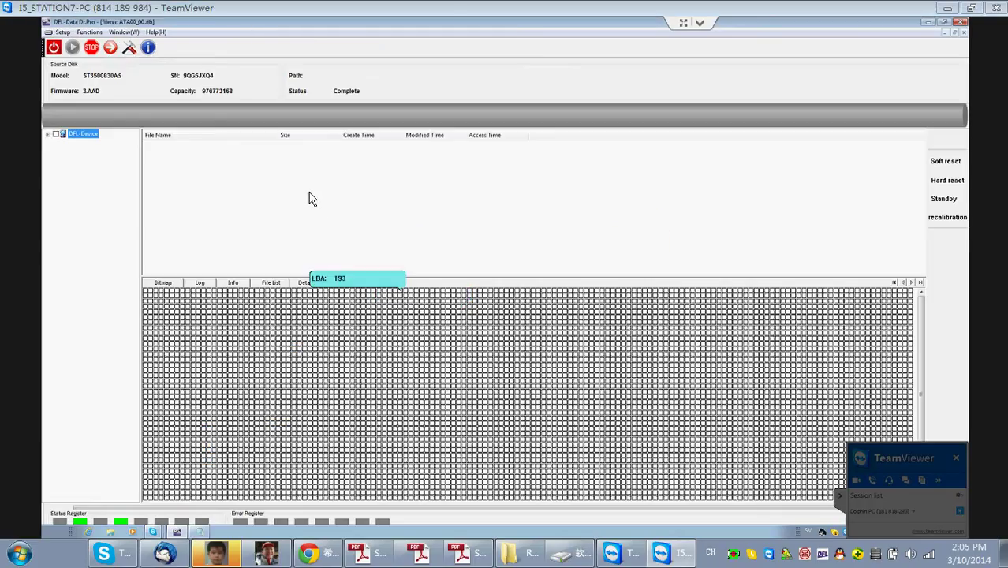
# Expand the DATA0(NTFS) partition and inspect the files and folders listed in its Root folder
pyautogui.click(46, 136)
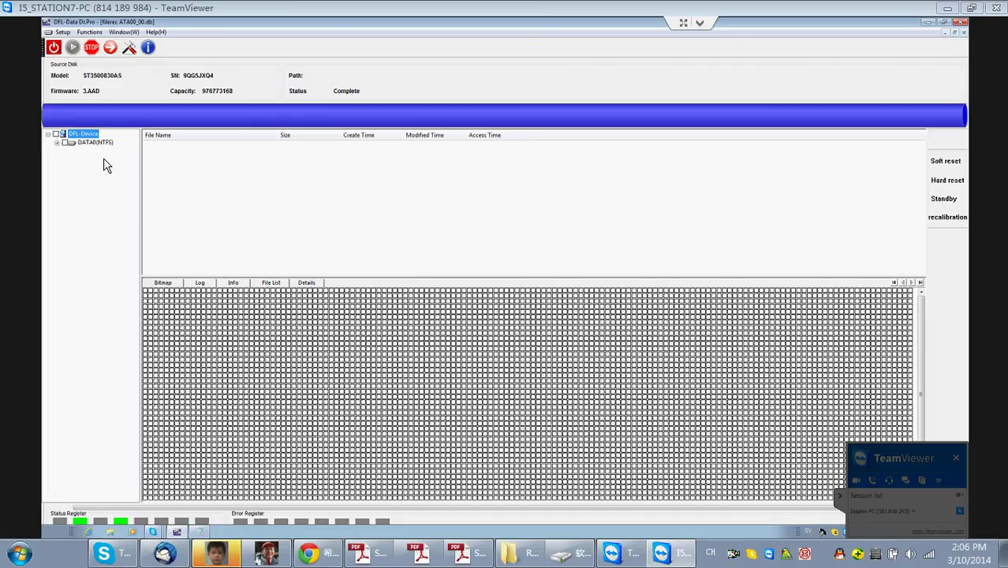
pyautogui.click(57, 143)
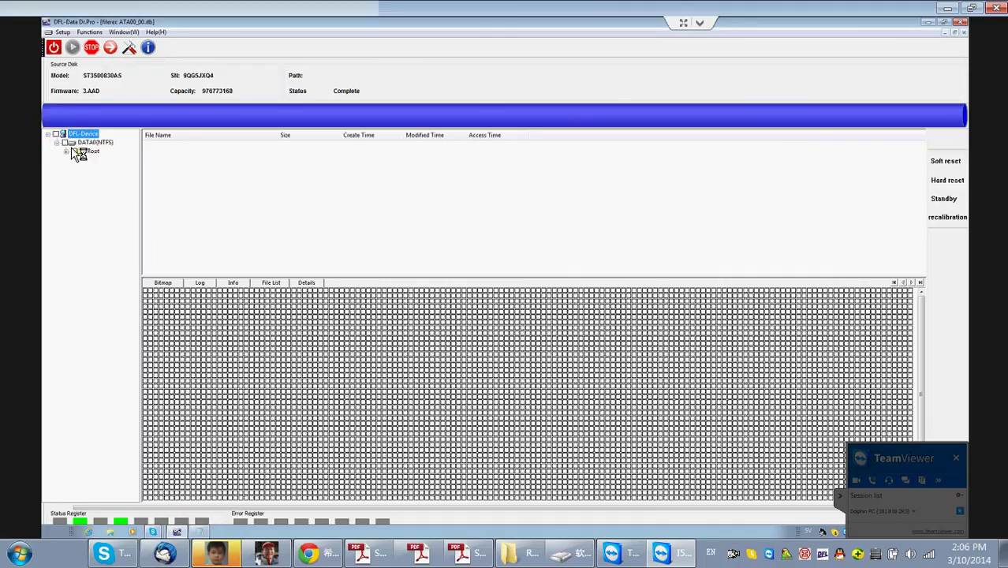
pyautogui.click(88, 153)
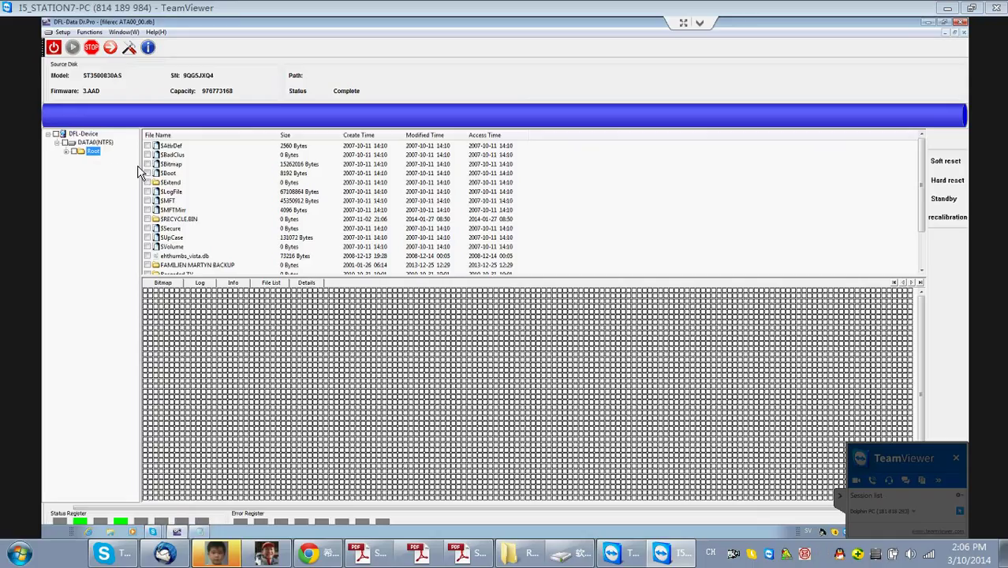
pyautogui.click(54, 144)
pyautogui.moveTo(921, 175); pyautogui.dragTo(928, 252)
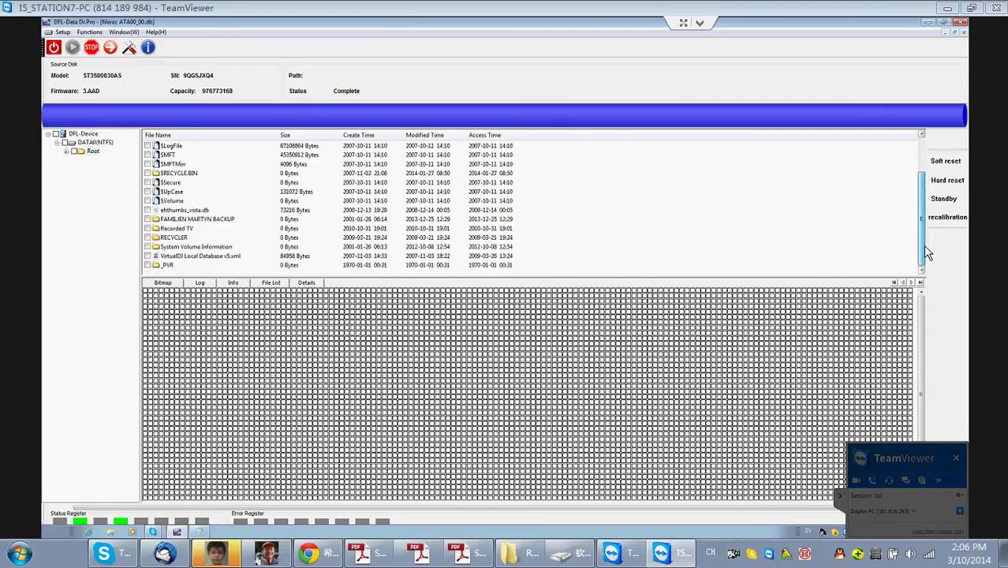
pyautogui.click(206, 219)
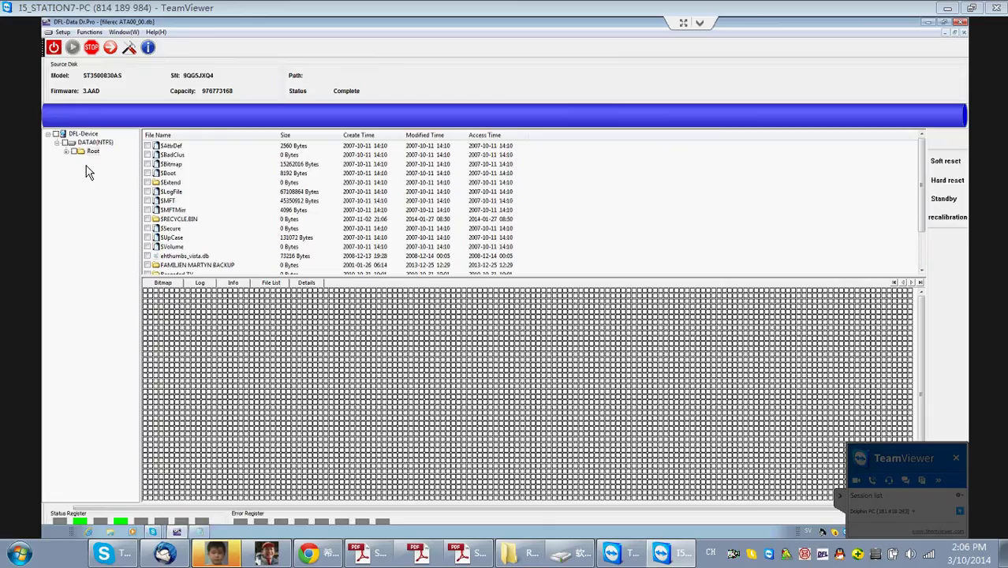
# Expand the Root folder and check the contents of the family backup and Recorded TV folders
pyautogui.click(66, 152)
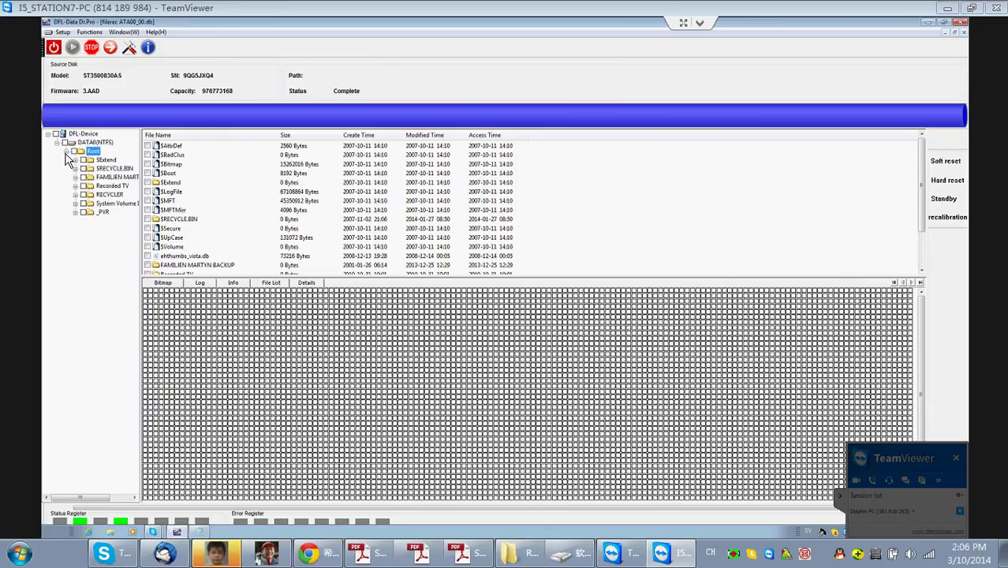
pyautogui.click(116, 177)
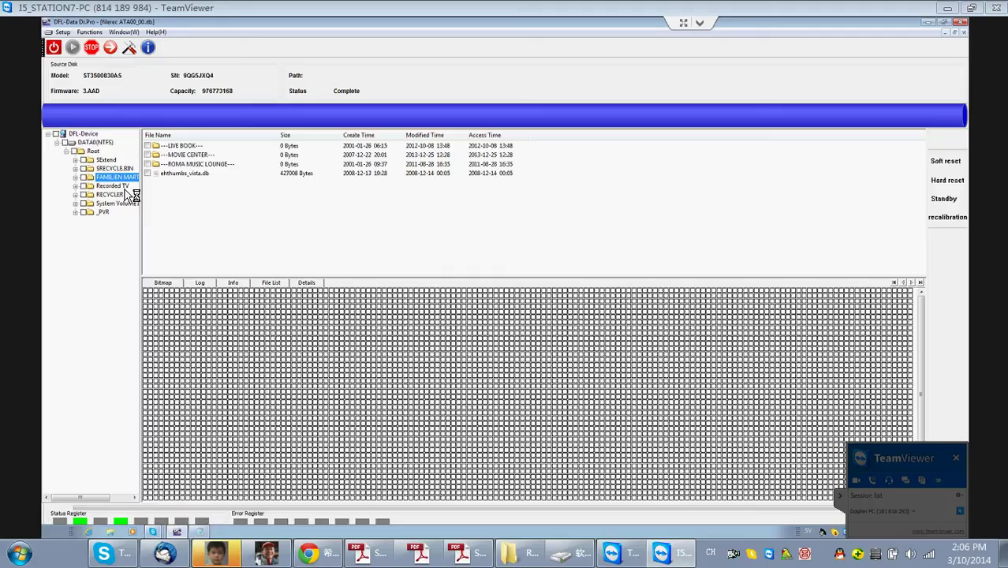
pyautogui.click(103, 185)
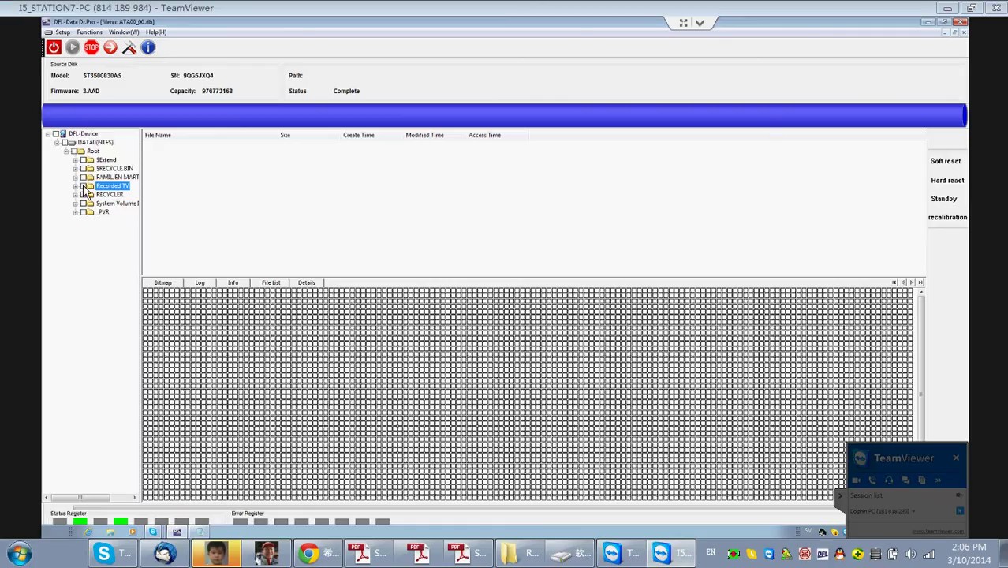
# Scan DFL-Device for lost partitions by sector, forward and in manual mode, and agree to save the detected partition
pyautogui.click(81, 135)
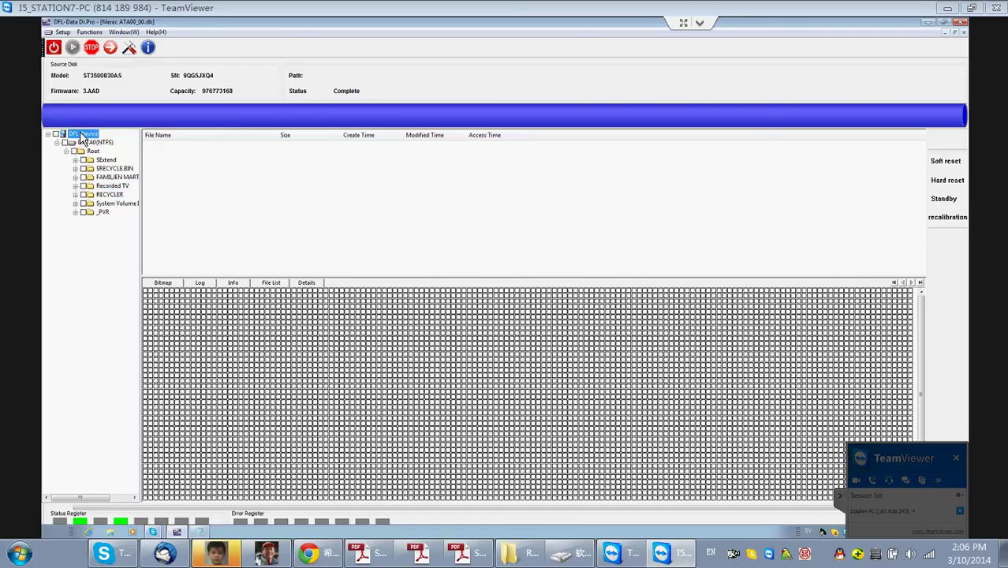
pyautogui.rightClick(90, 134)
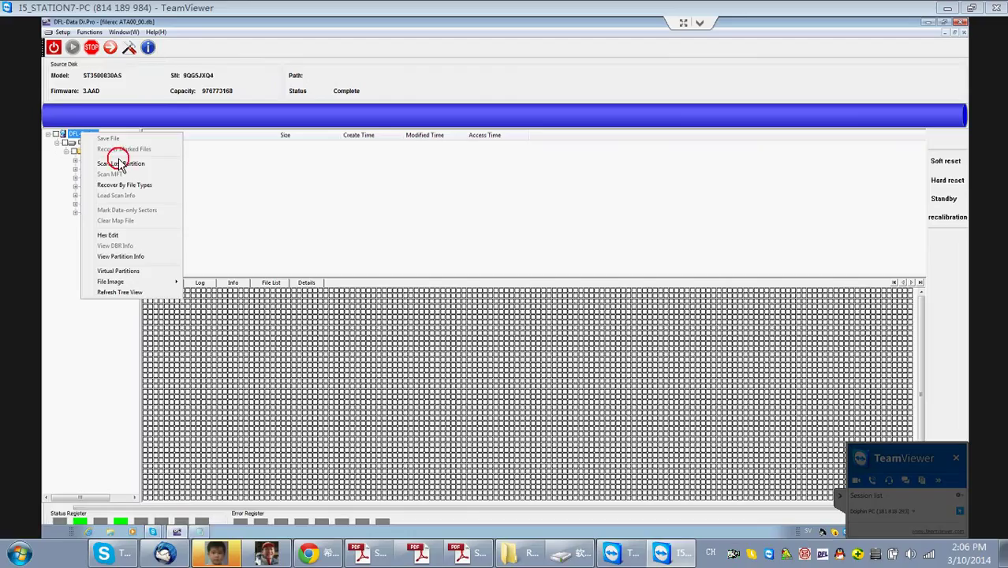
pyautogui.click(117, 164)
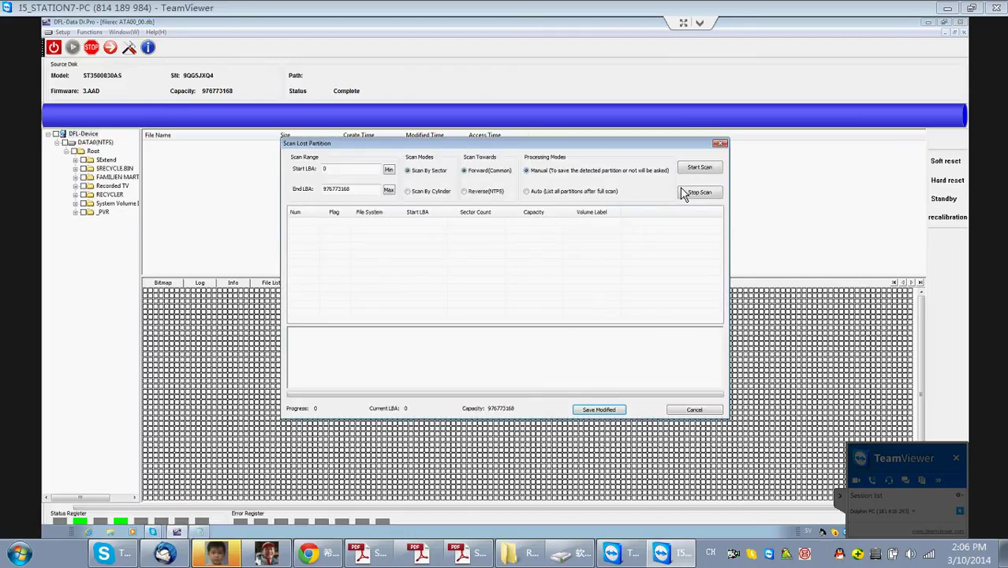
pyautogui.click(423, 193)
pyautogui.click(426, 172)
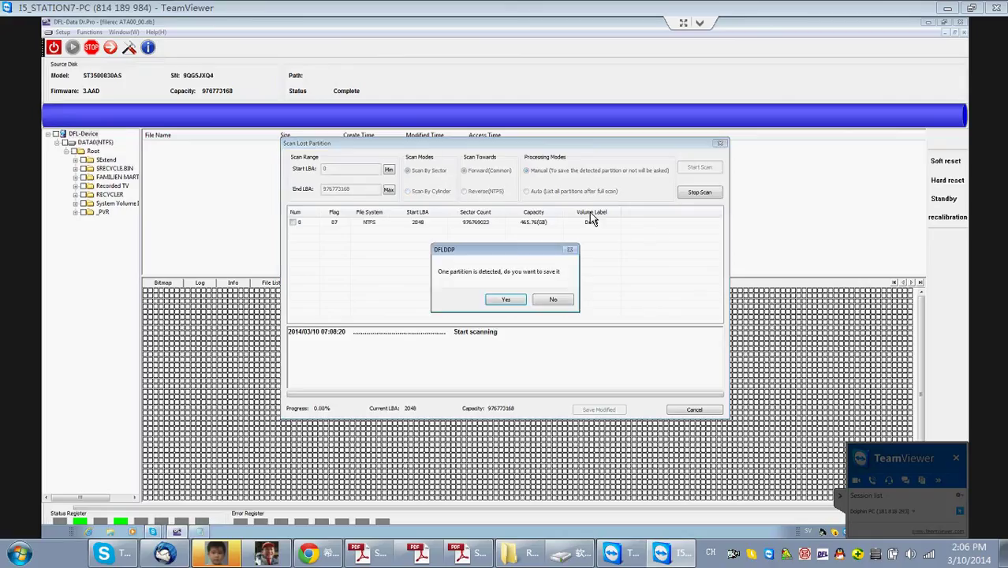
pyautogui.click(505, 301)
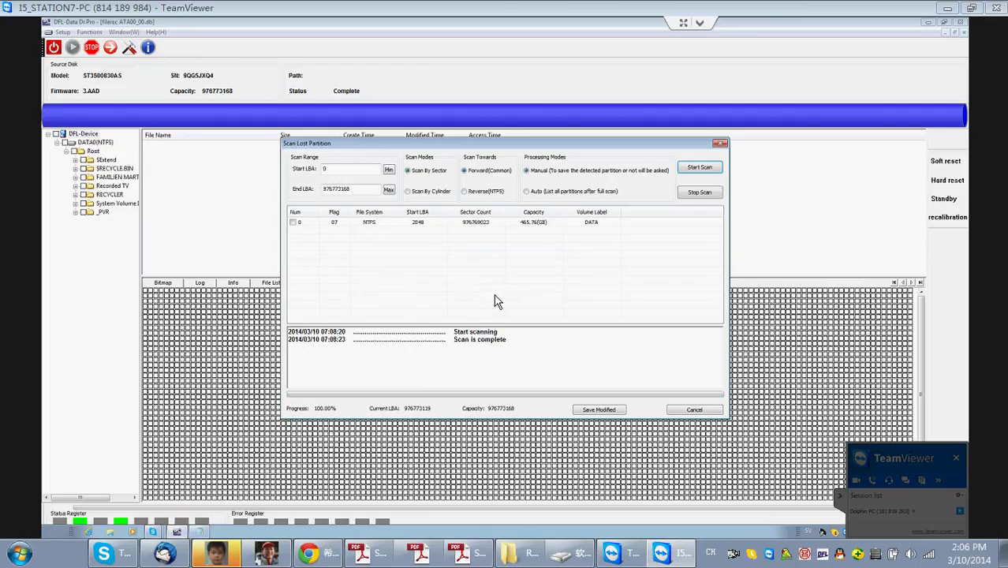
# Mark the detected NTFS partition labelled DATA in the scan results and save the modified partition list
pyautogui.click(463, 290)
pyautogui.click(488, 224)
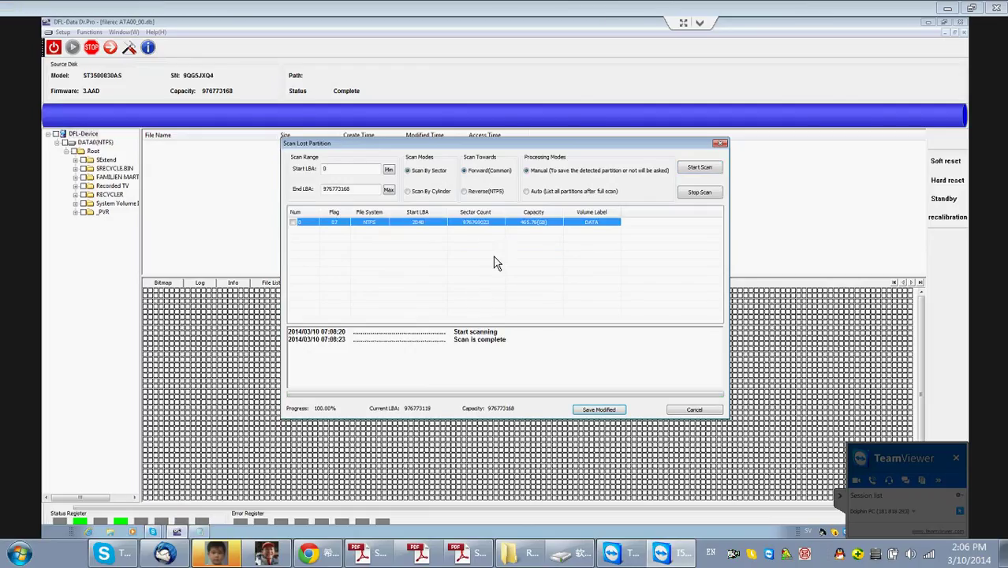
pyautogui.click(292, 221)
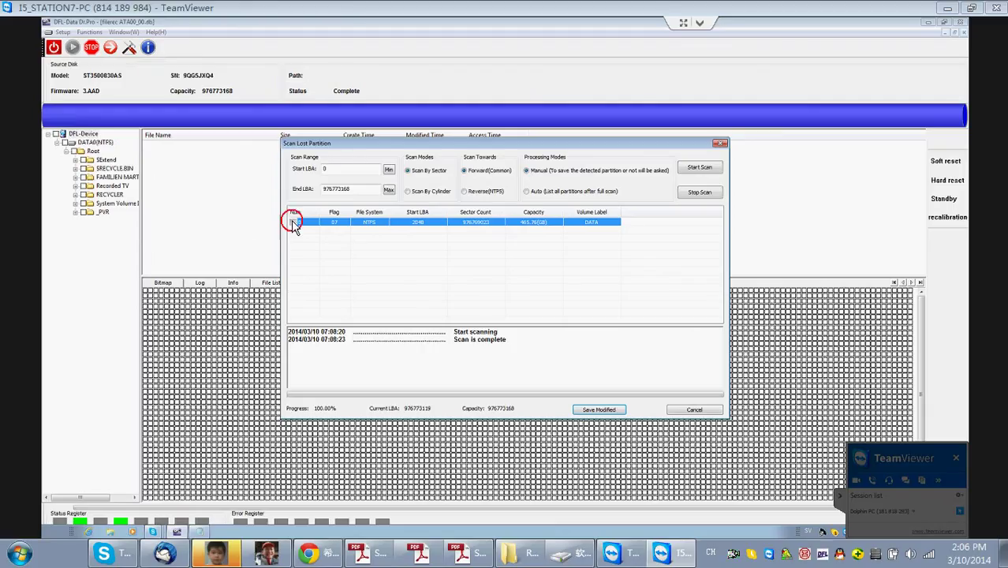
pyautogui.click(602, 411)
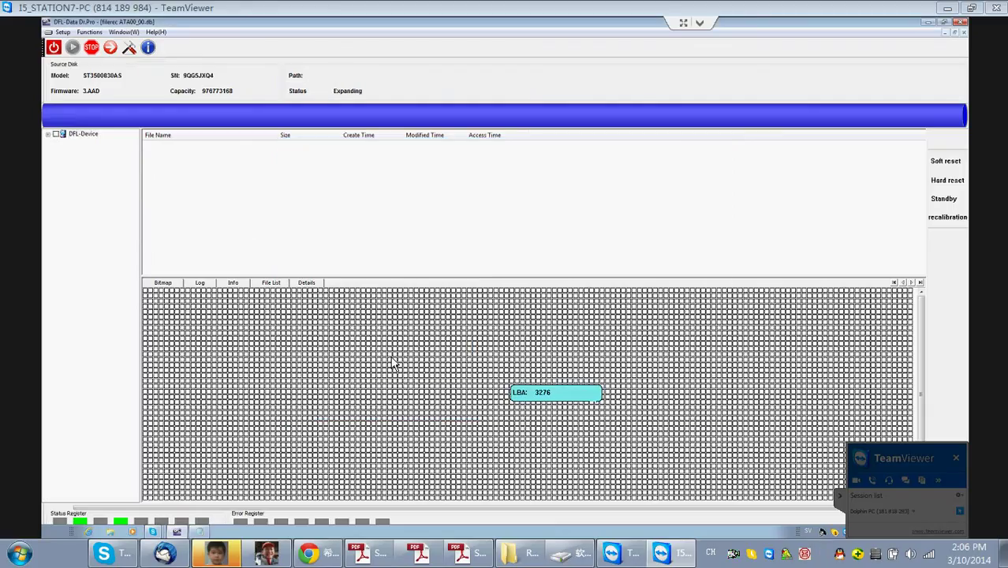
# Expand DFL-Device, its recovered DATA 0 partition and the Root folder in the device tree
pyautogui.click(48, 135)
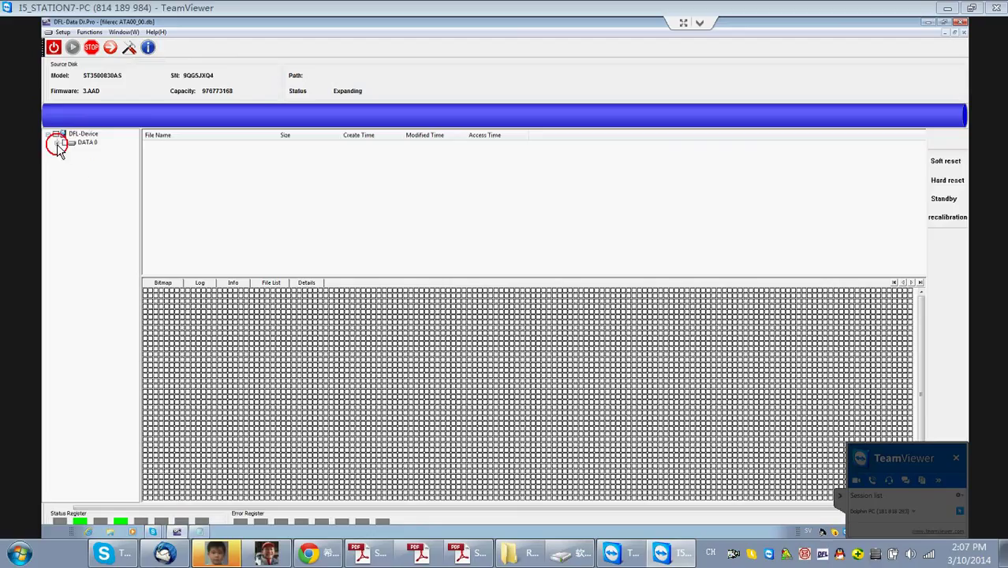
pyautogui.click(57, 143)
pyautogui.click(66, 155)
pyautogui.click(66, 154)
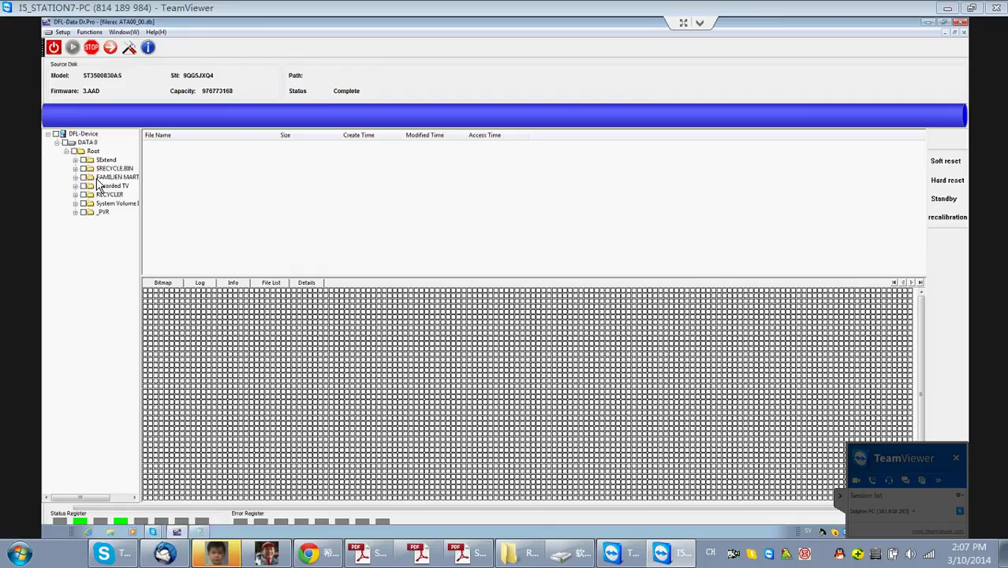
# Check the contents of the RECYCLER, Recorded TV and family folders under Root
pyautogui.click(107, 195)
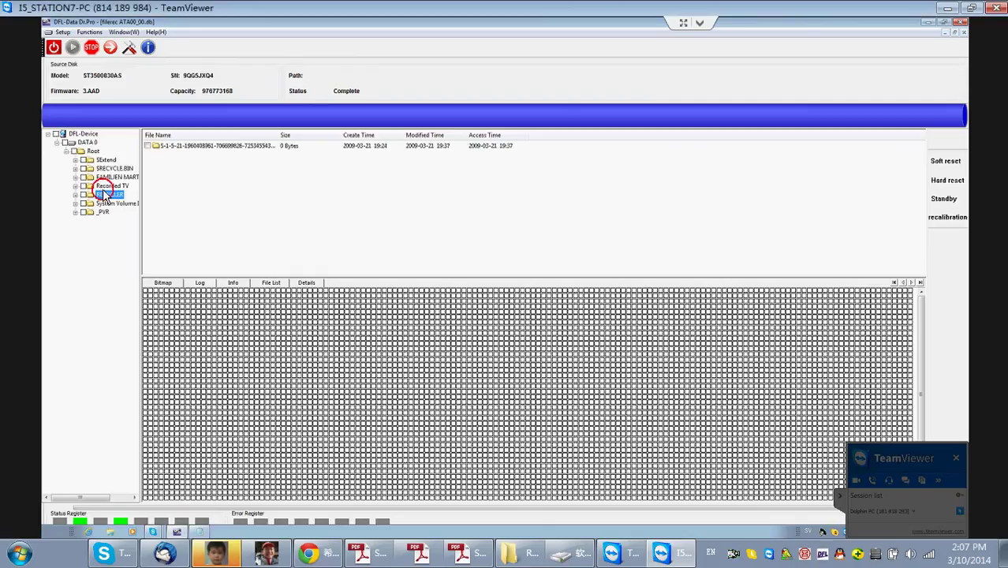
pyautogui.click(110, 187)
pyautogui.click(110, 177)
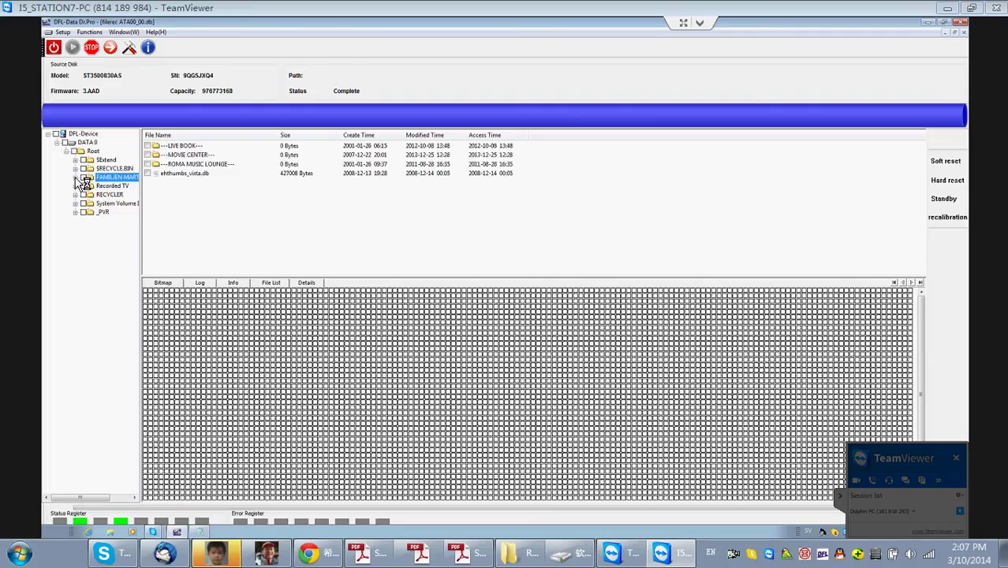
# Expand the family folder and inspect the contents of its LIVE BOOK, MOVIE CENTER and ROMA MUSIC LOUNGE subfolders
pyautogui.doubleClick(87, 178)
pyautogui.click(110, 187)
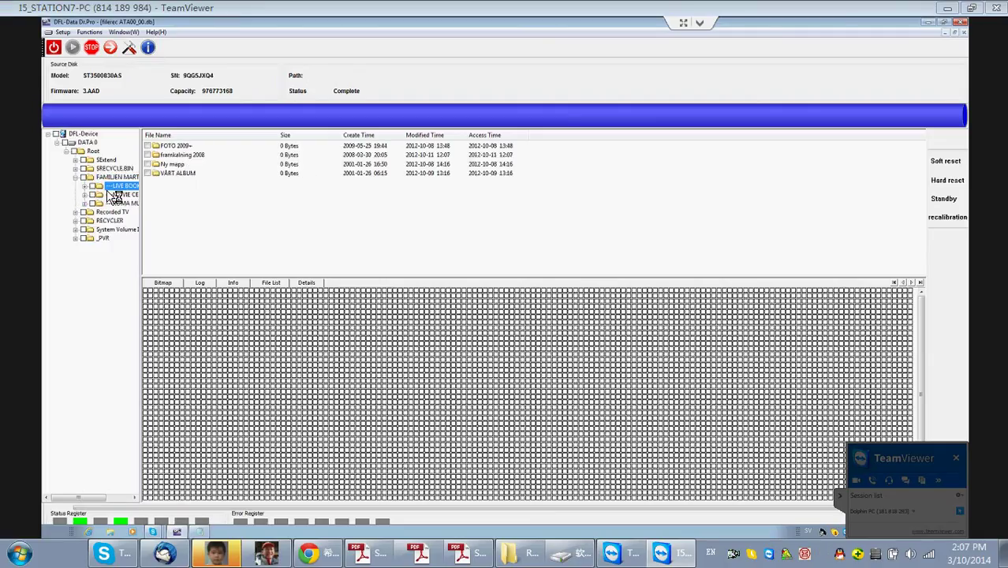
pyautogui.click(108, 195)
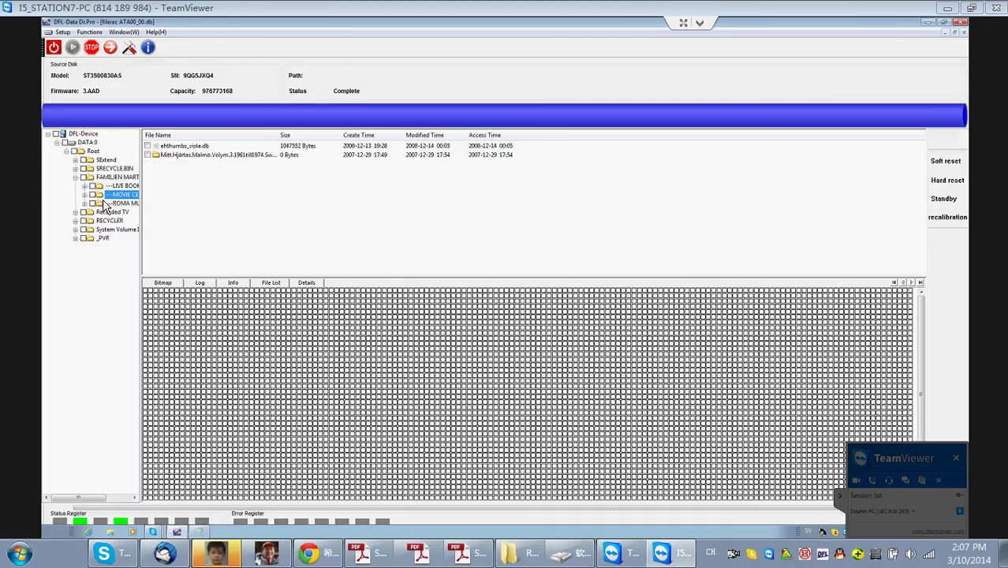
pyautogui.click(108, 204)
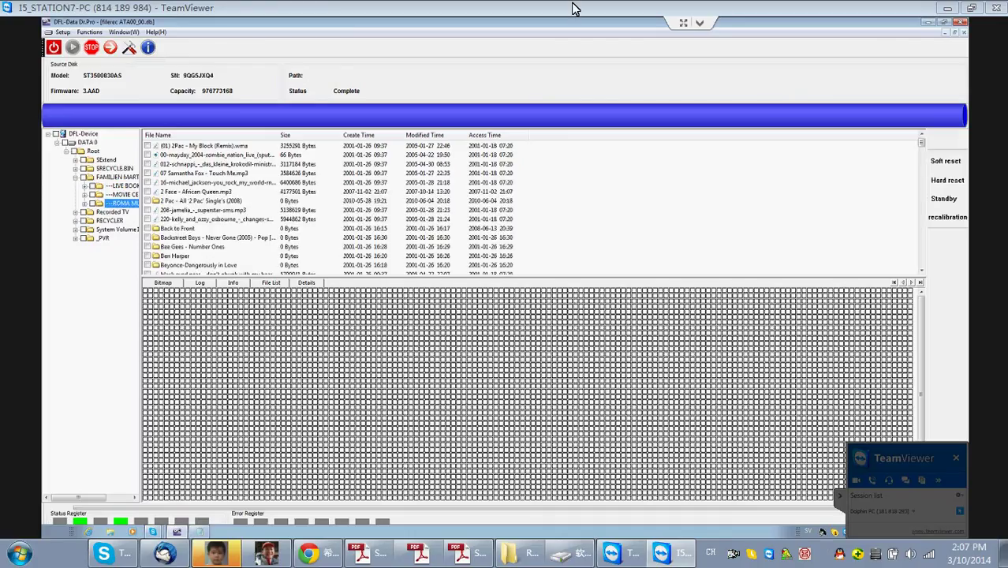